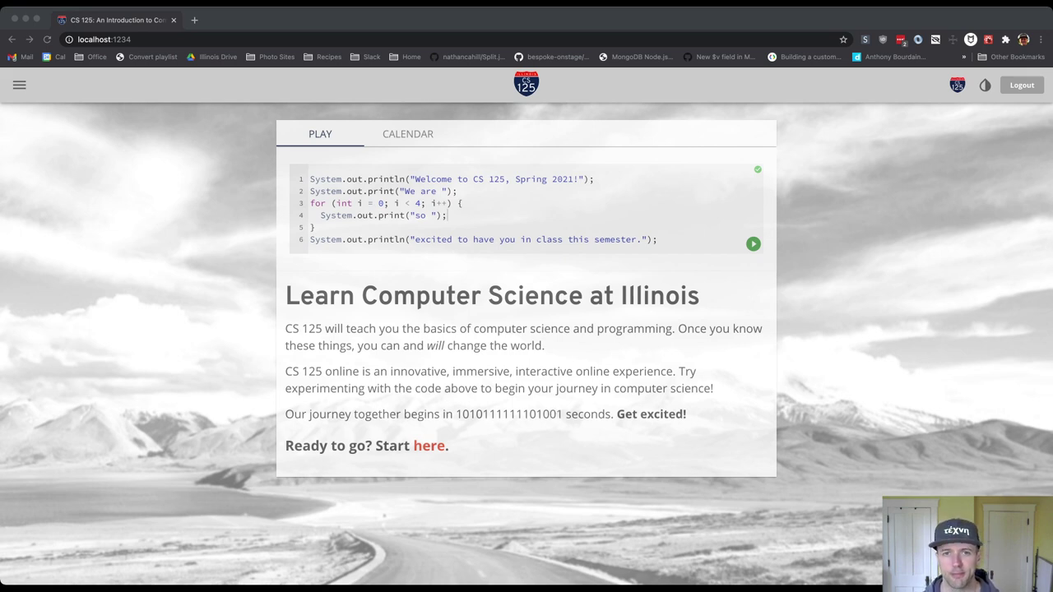
Step: Open the course's Quizzes page and start PQ0: Practice Quiz 0
key("super+Tab")
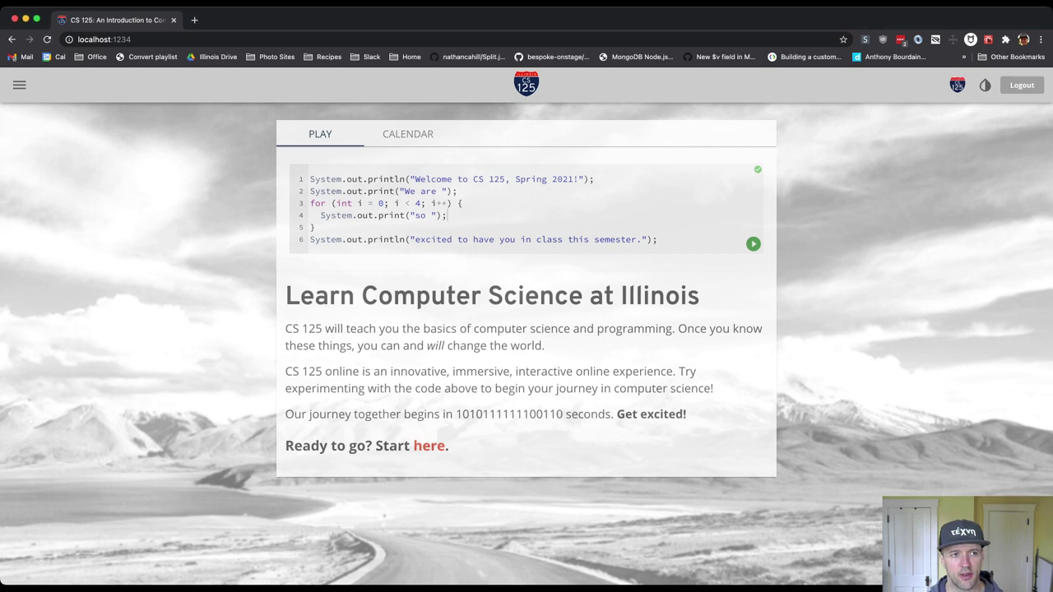
left_click(19, 84)
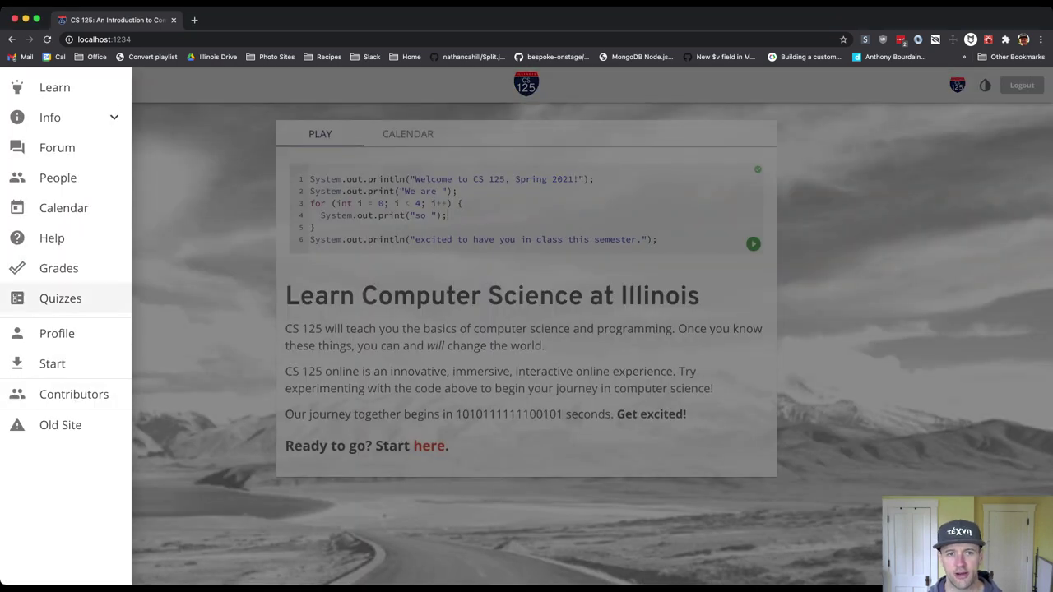
left_click(60, 299)
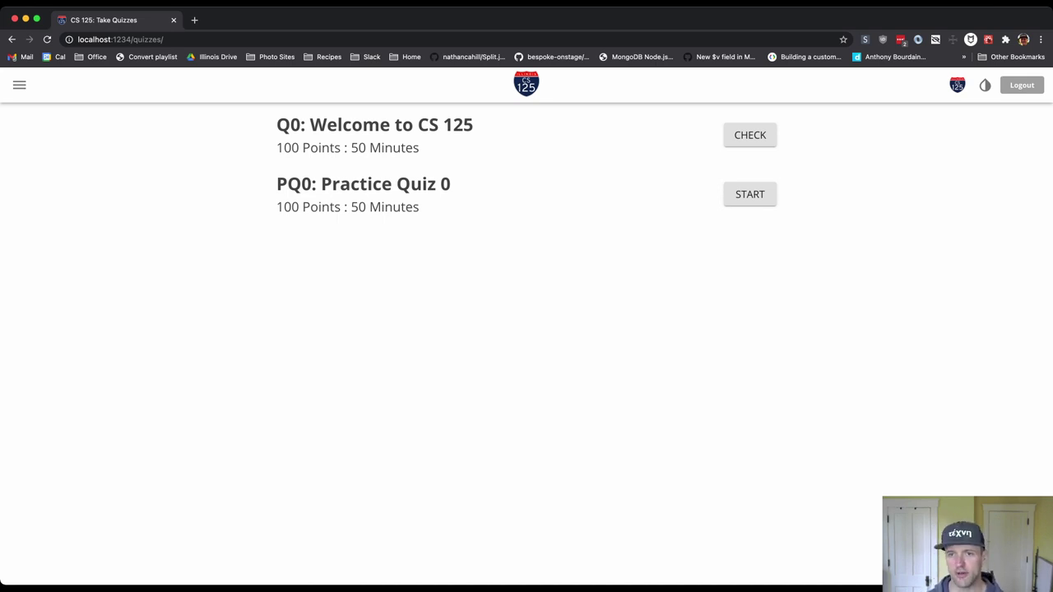
left_click(749, 194)
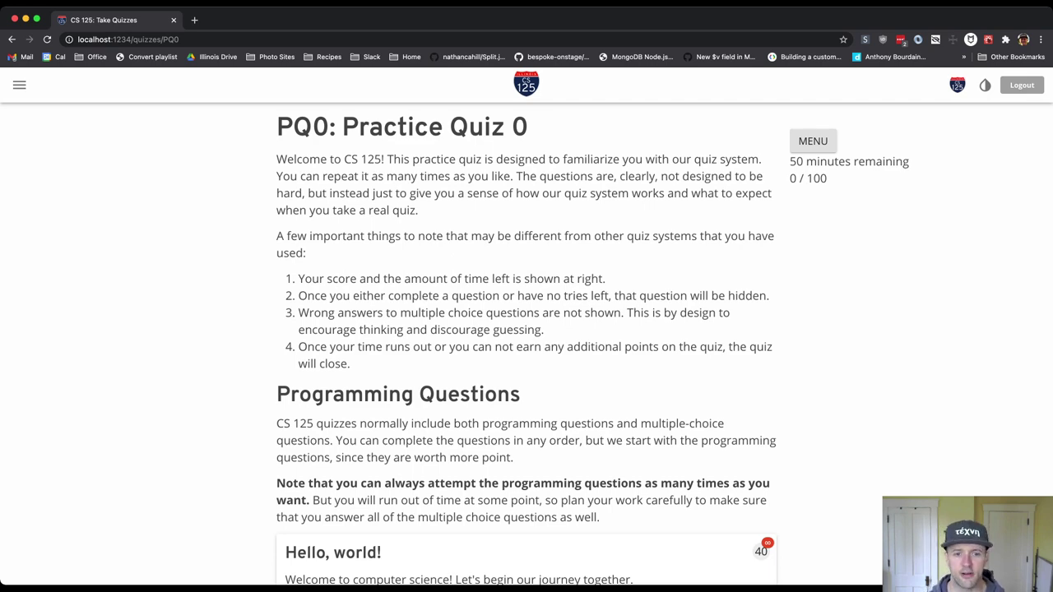
Step: Submit "dog" as the first attempt and "anteater" as the second attempt for the multiple-choice Sample Question 1
scroll(526, 345, "down", 5)
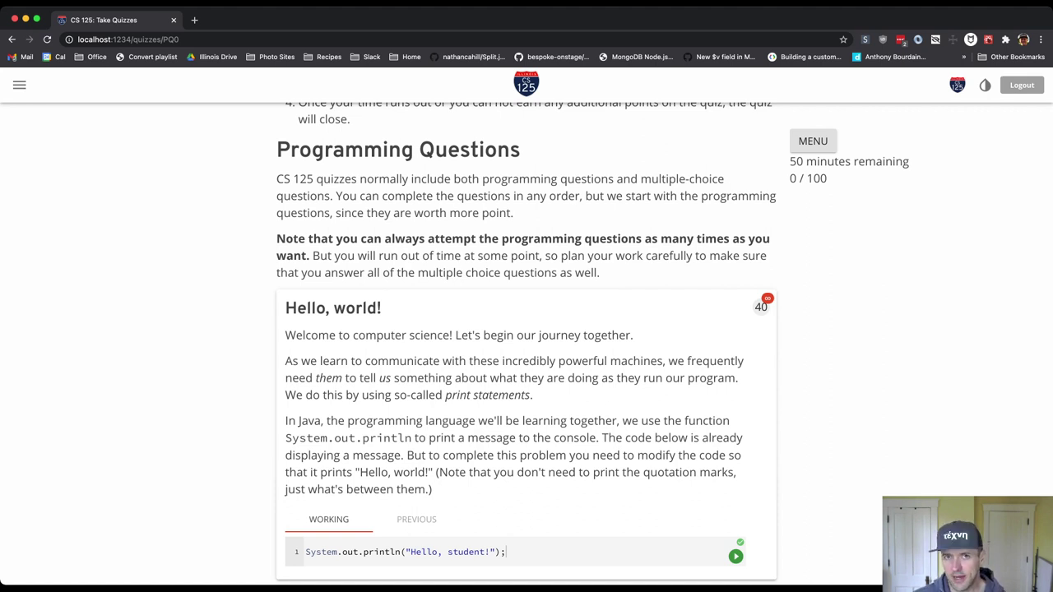
scroll(527, 346, "down", 3)
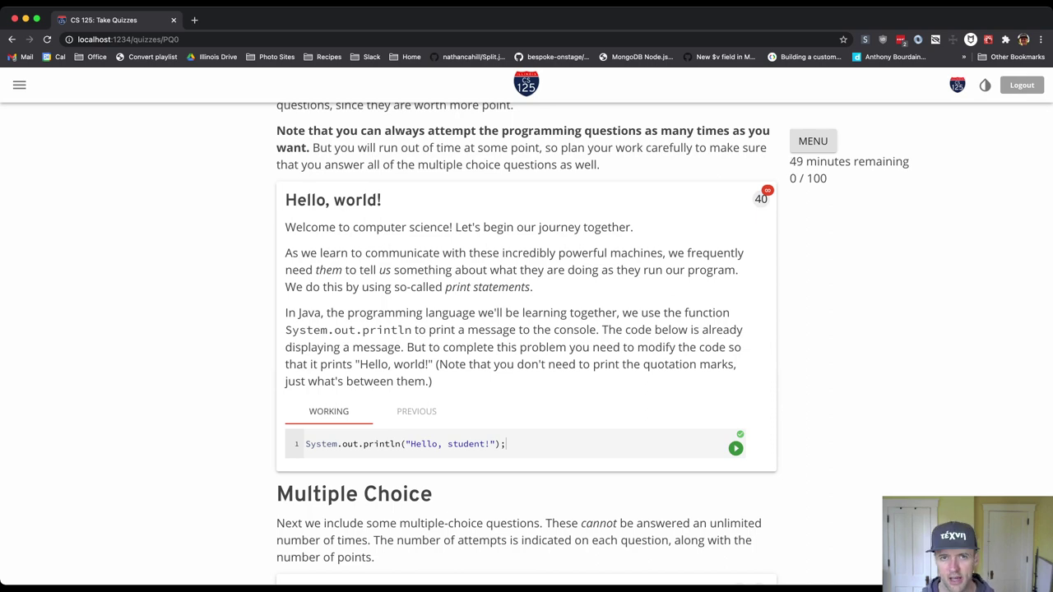
scroll(527, 346, "down", 5)
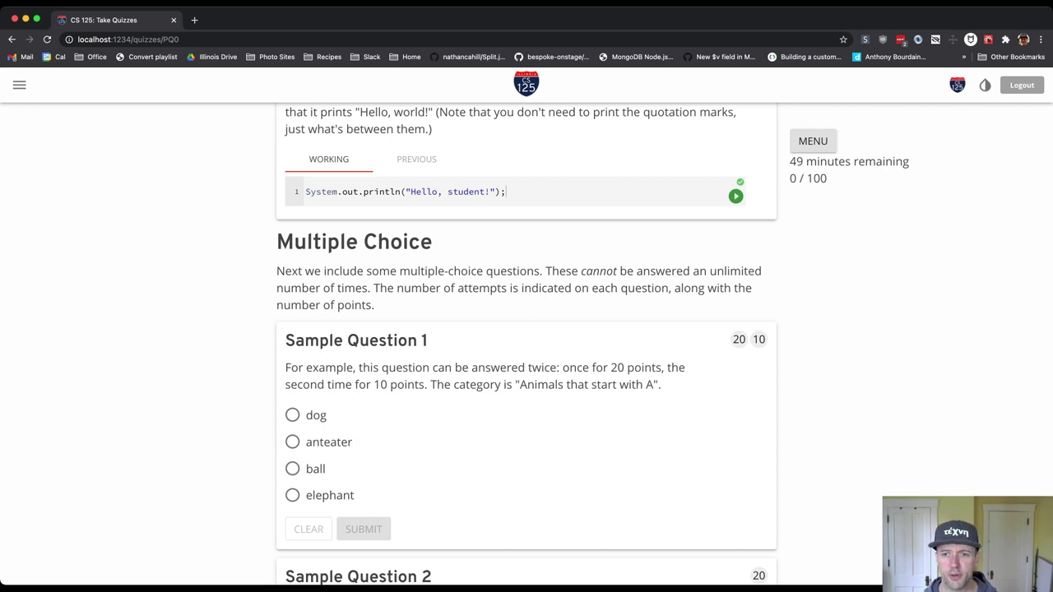
scroll(759, 281, "down", 2)
mouse_move(758, 281)
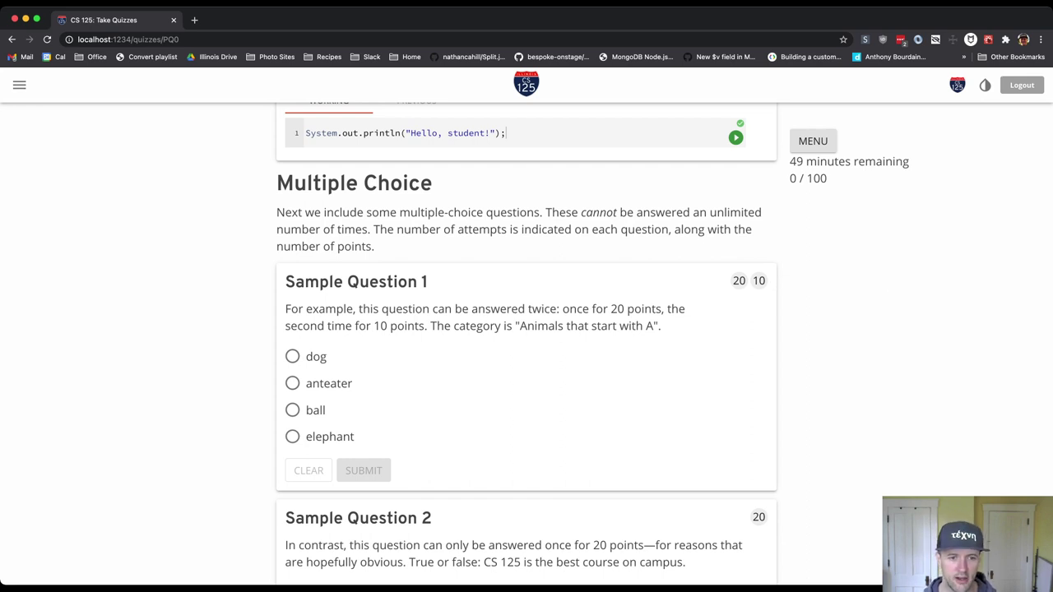
left_click(292, 357)
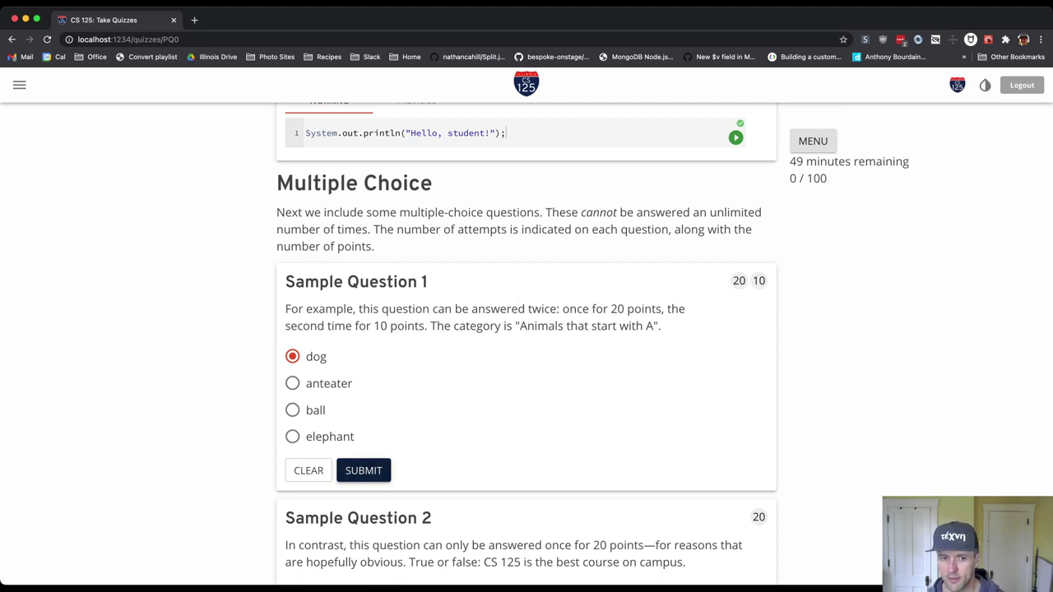
left_click(364, 470)
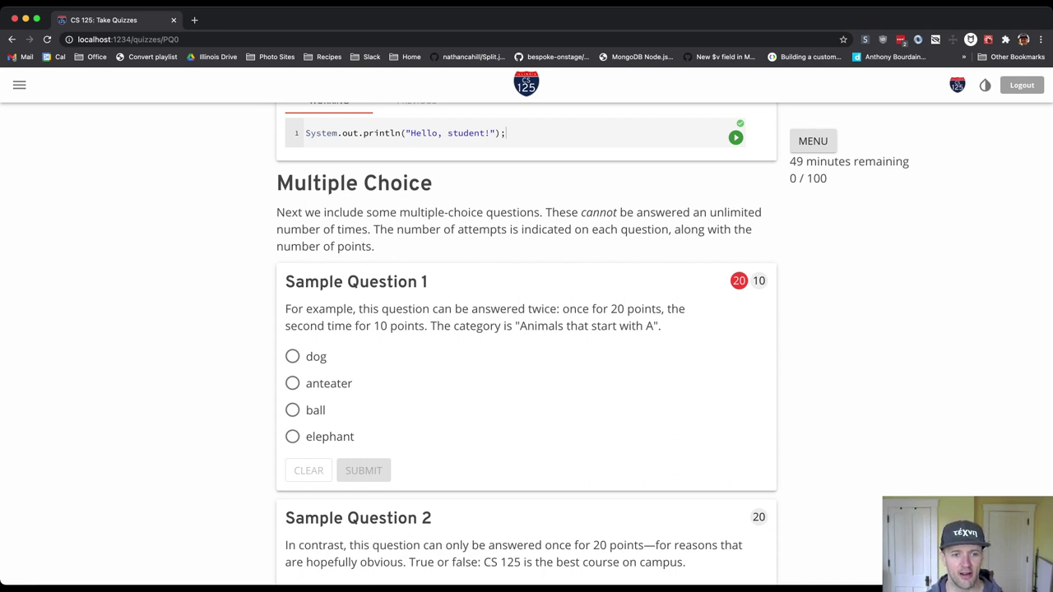
left_click(292, 383)
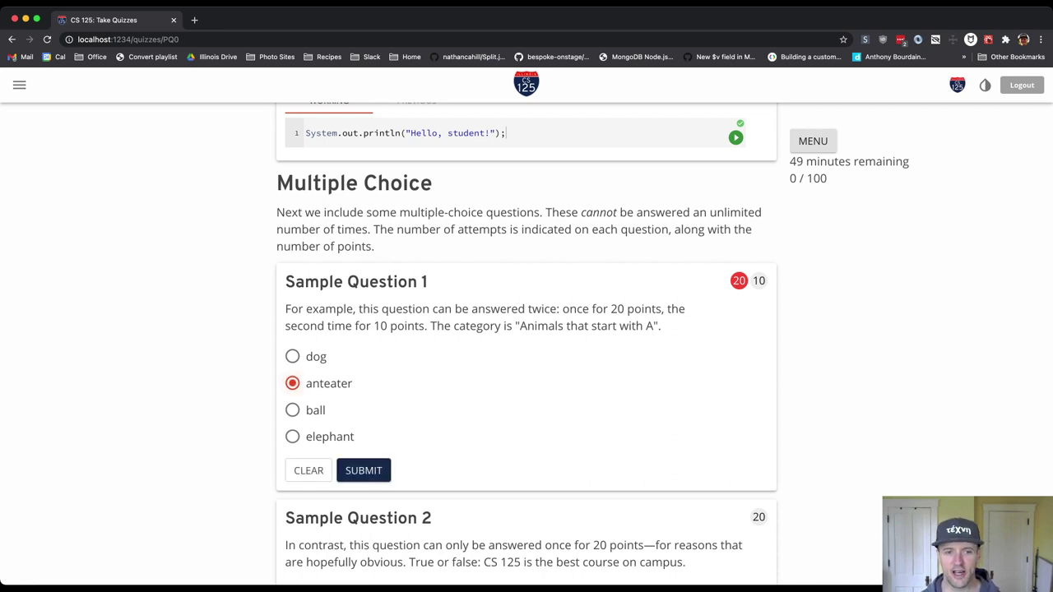
left_click(363, 471)
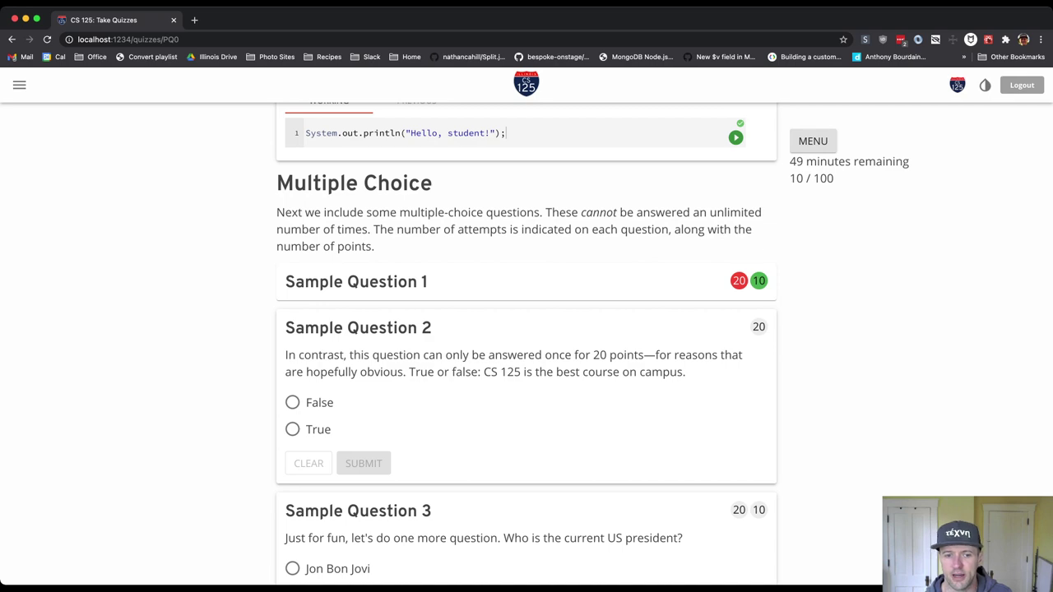
Step: Run the unmodified starter code of the "Hello, world!" programming question
scroll(526, 345, "down", 2)
scroll(527, 346, "up", 10)
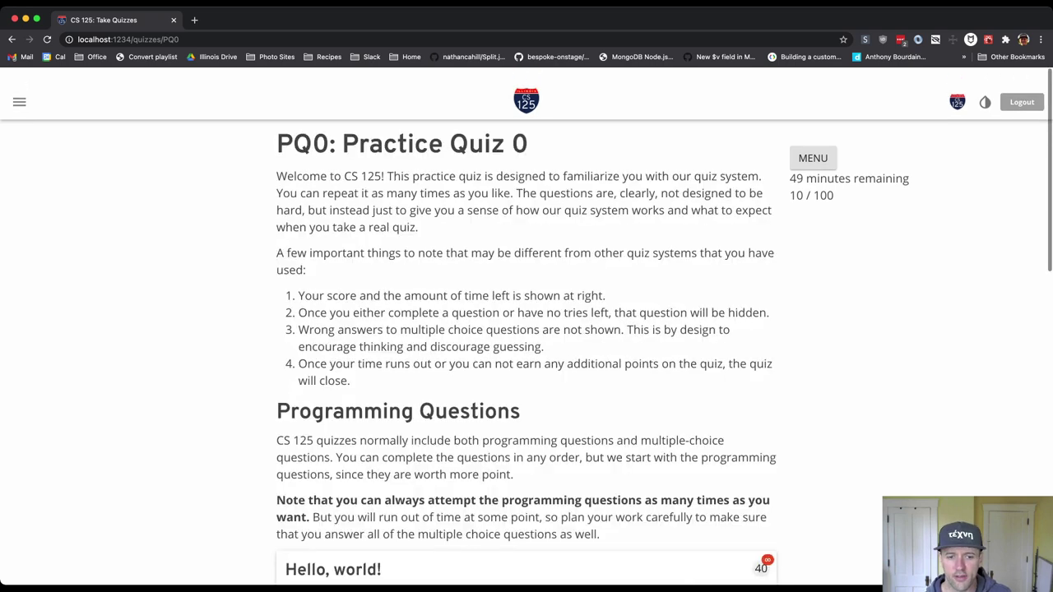
scroll(526, 329, "down", 4)
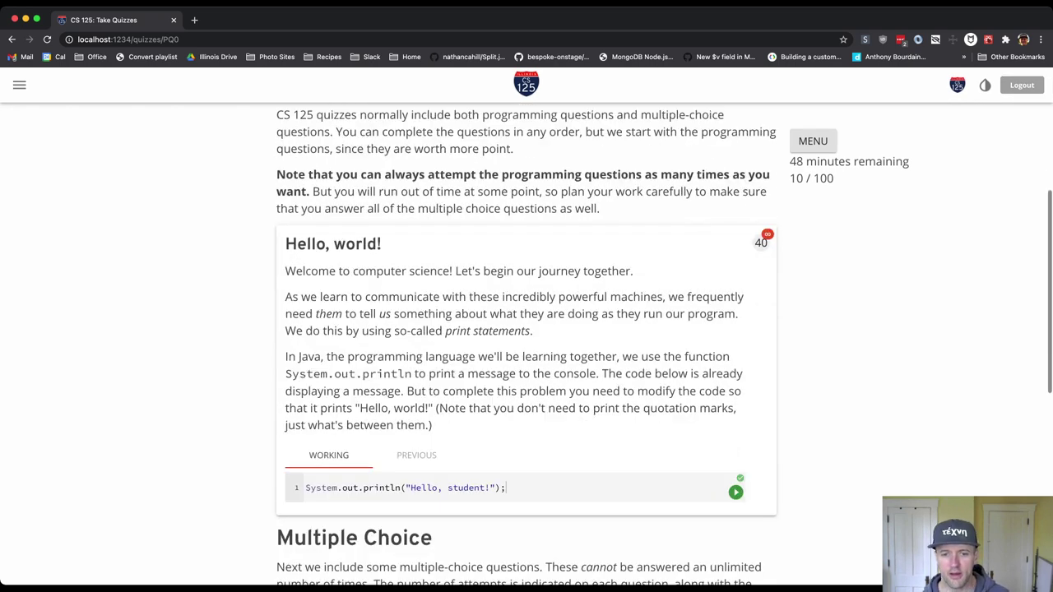
double_click(466, 488)
scroll(466, 460, "down", 1)
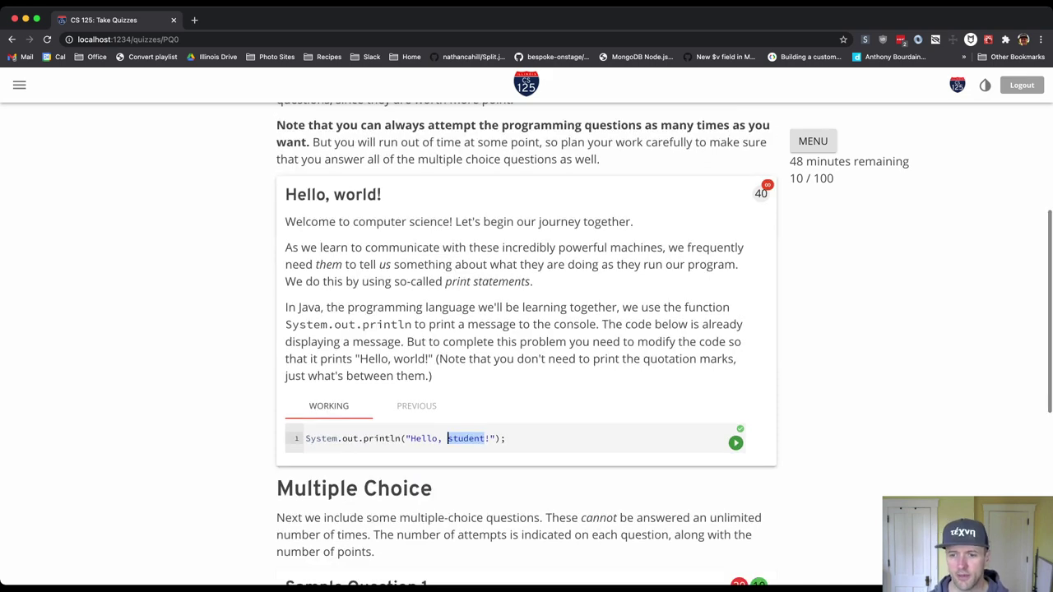
key("Left")
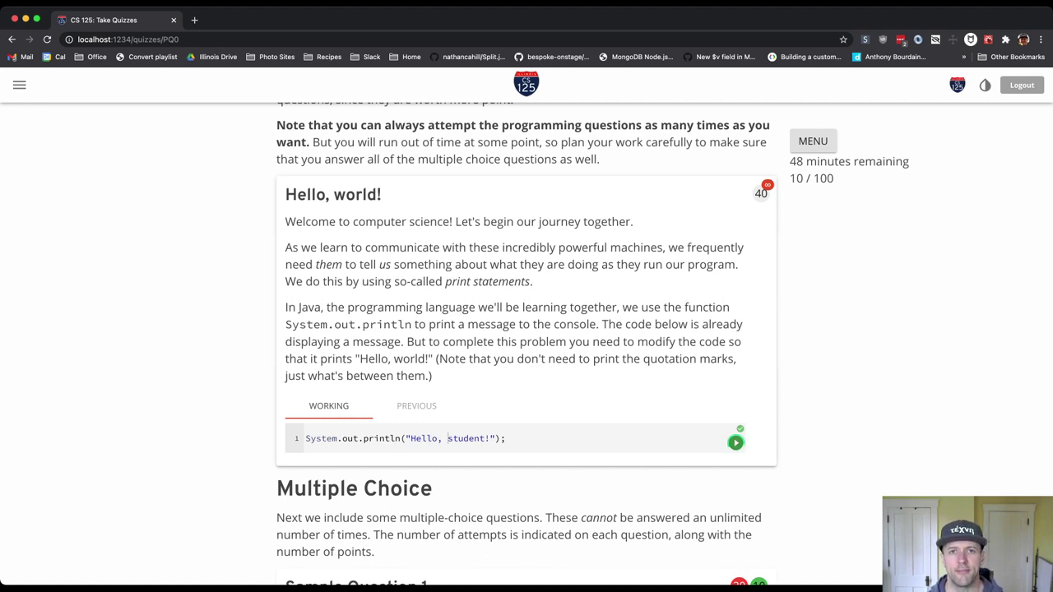
left_click(735, 443)
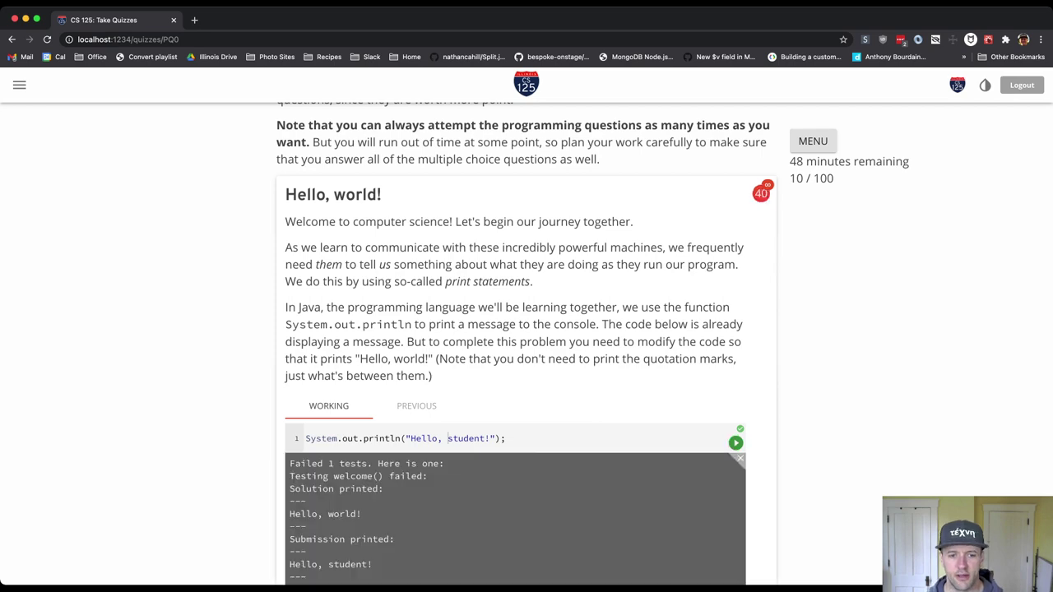
Step: Replace "student" with "world" in the "Hello, world!" question's print statement and run the code
scroll(526, 329, "down", 5)
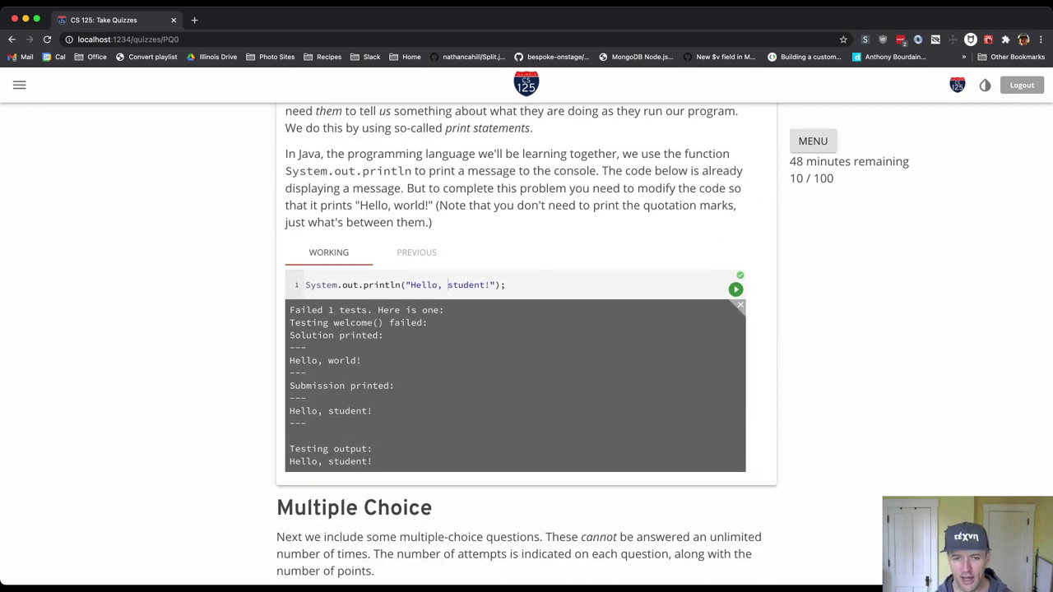
double_click(447, 285)
type("world")
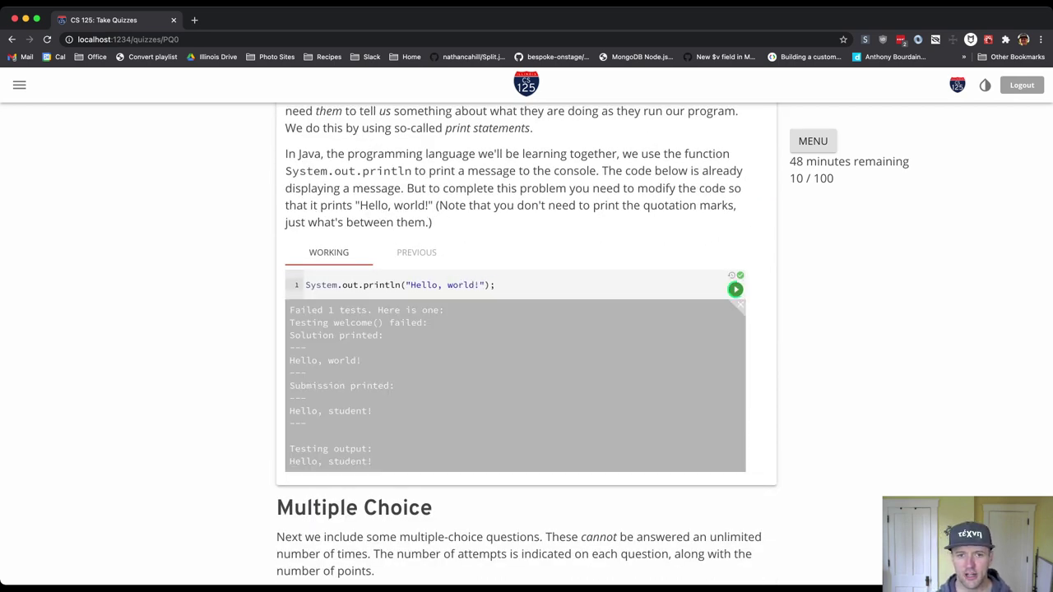
Step: Submit "True" for Sample Question 2 and "Joe Biden" for Sample Question 3
scroll(526, 329, "down", 6)
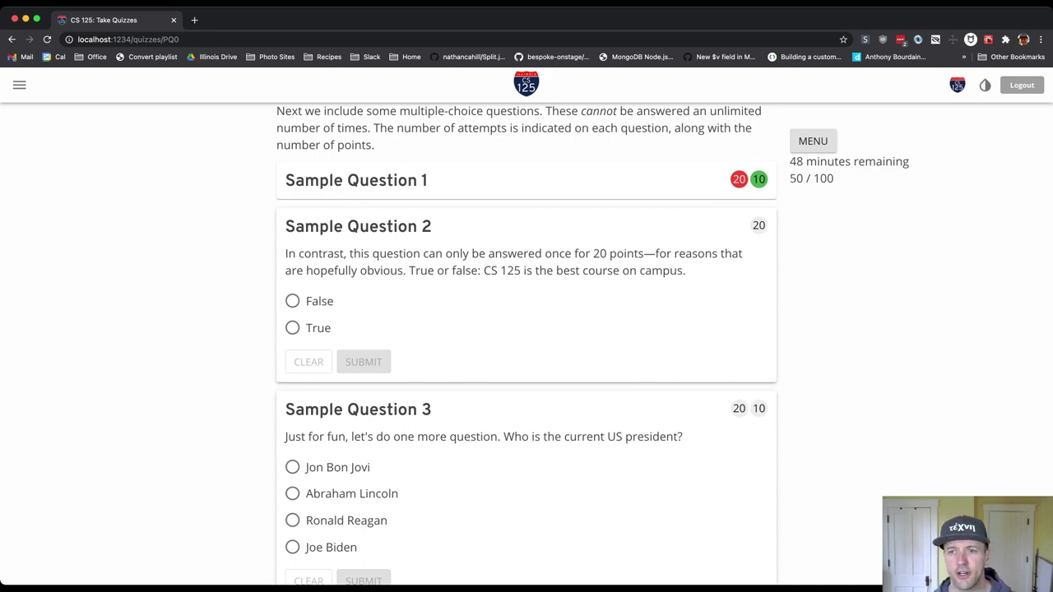
scroll(527, 329, "up", 15)
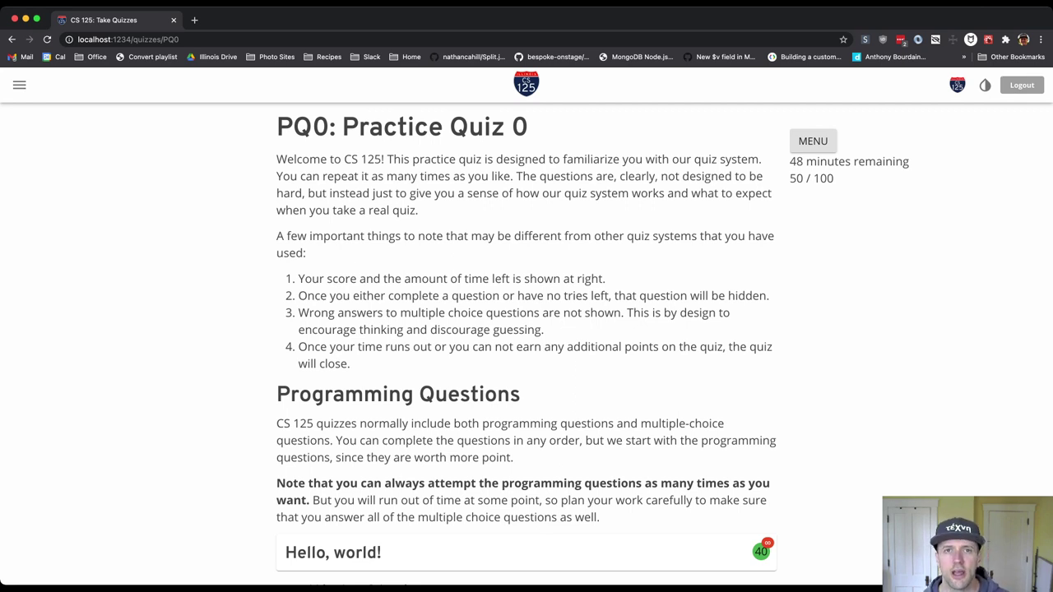
scroll(526, 329, "down", 2)
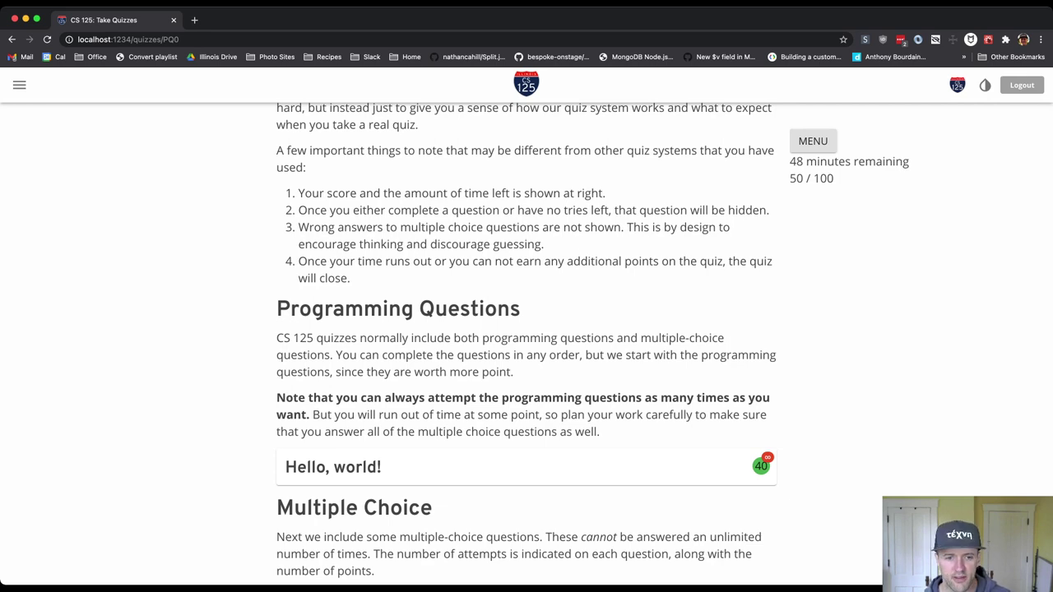
scroll(526, 329, "down", 7)
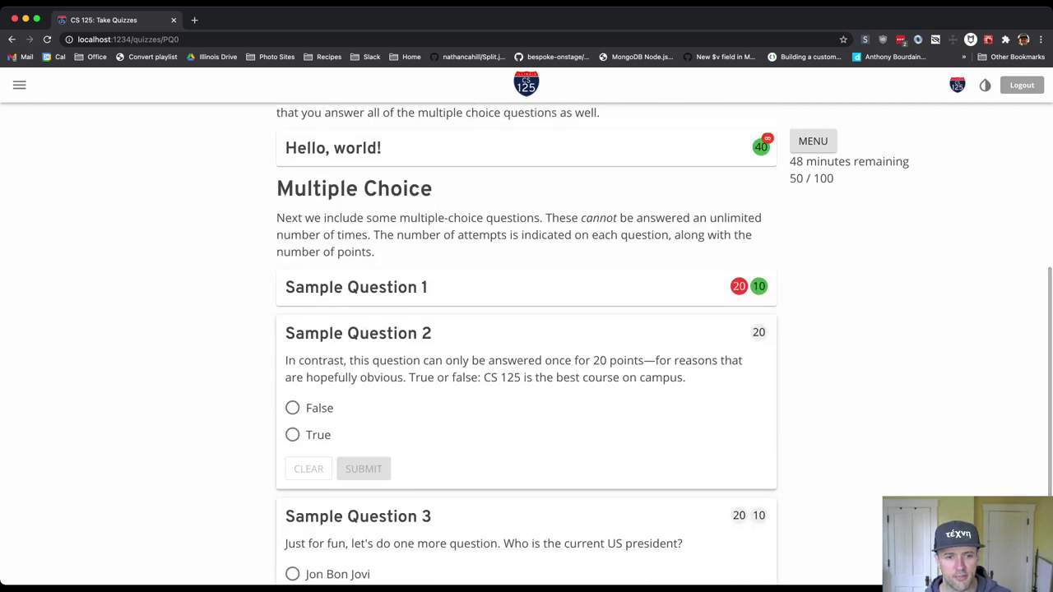
left_click(292, 435)
left_click(362, 468)
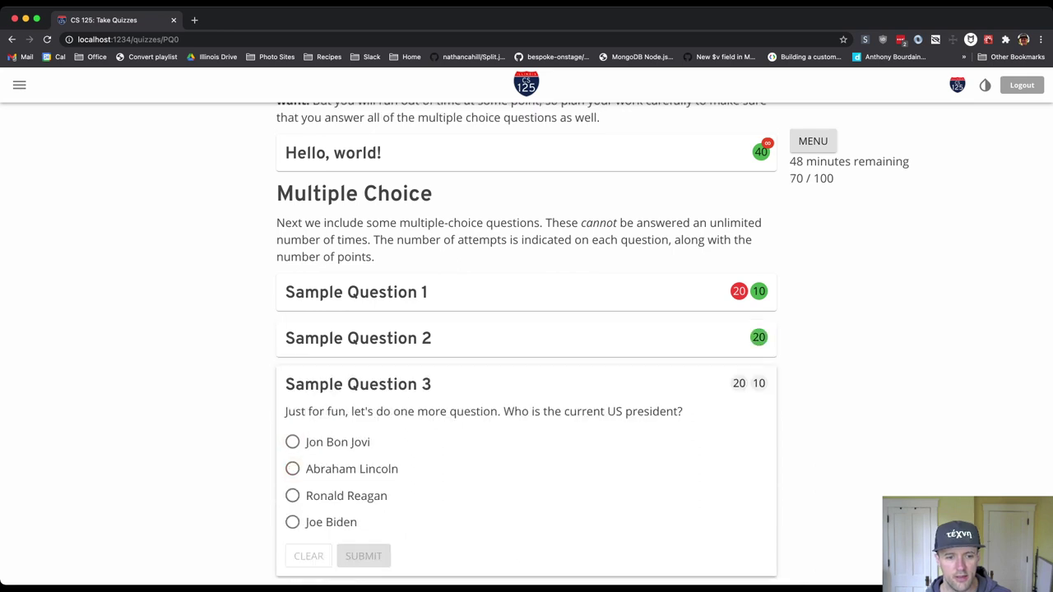
left_click(292, 521)
left_click(363, 556)
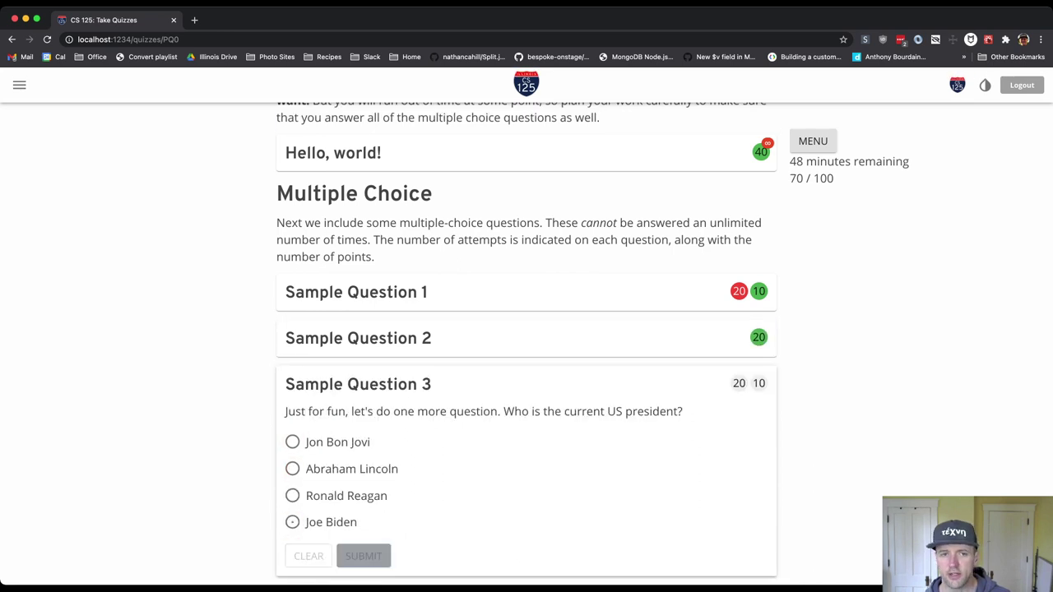